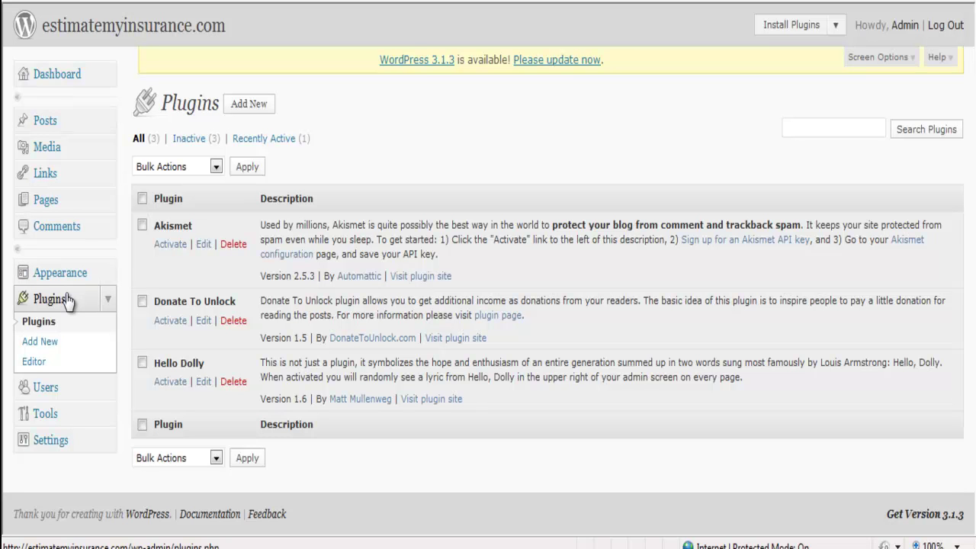
# Go to Plugins > Add New and choose the Upload option for a .zip plugin.
pyautogui.click(65, 348)
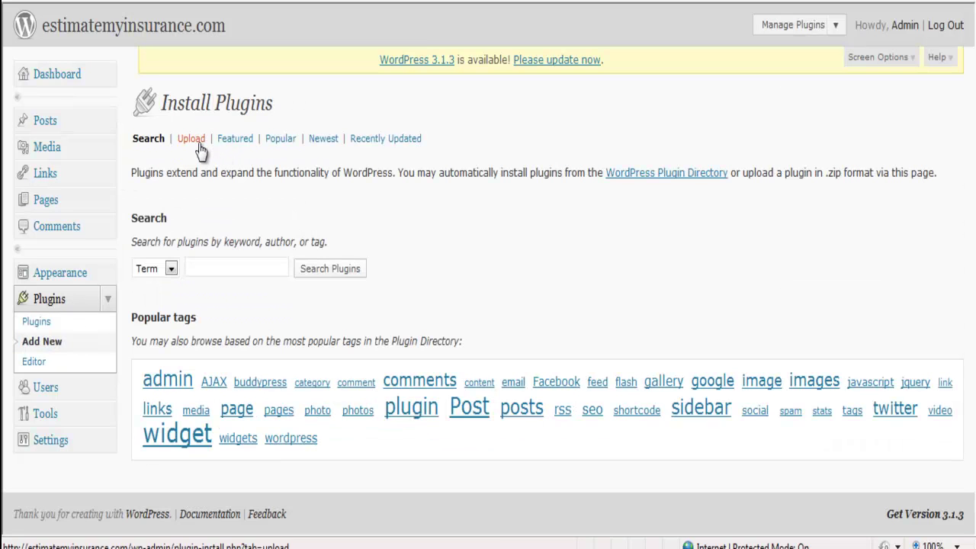
pyautogui.click(192, 141)
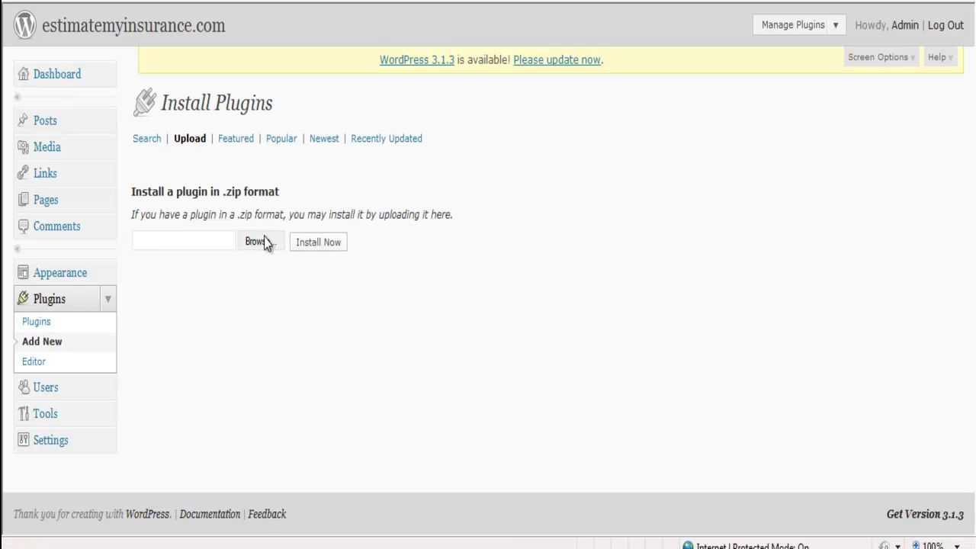
# Choose share-to-unlock.zip in the file chooser and install it.
pyautogui.click(264, 241)
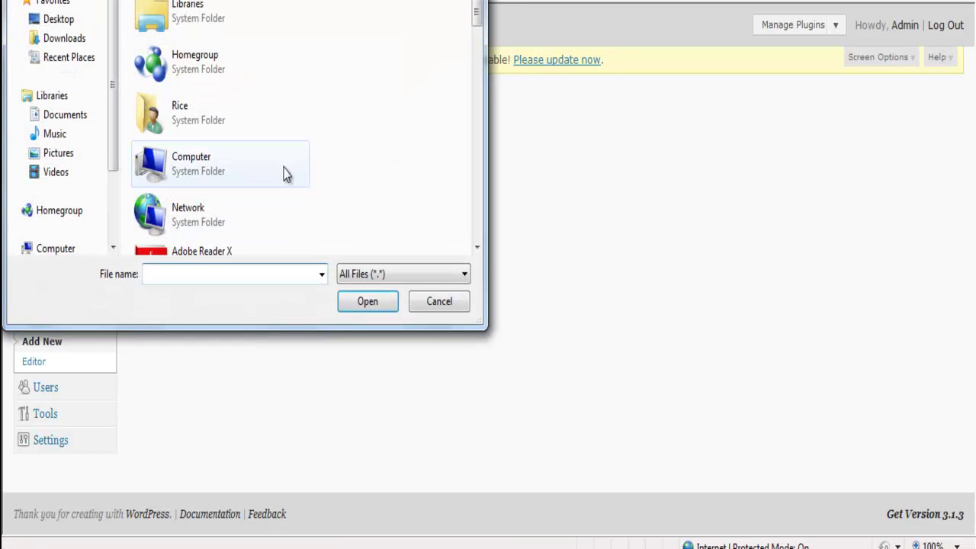
pyautogui.moveTo(480, 24); pyautogui.dragTo(473, 223)
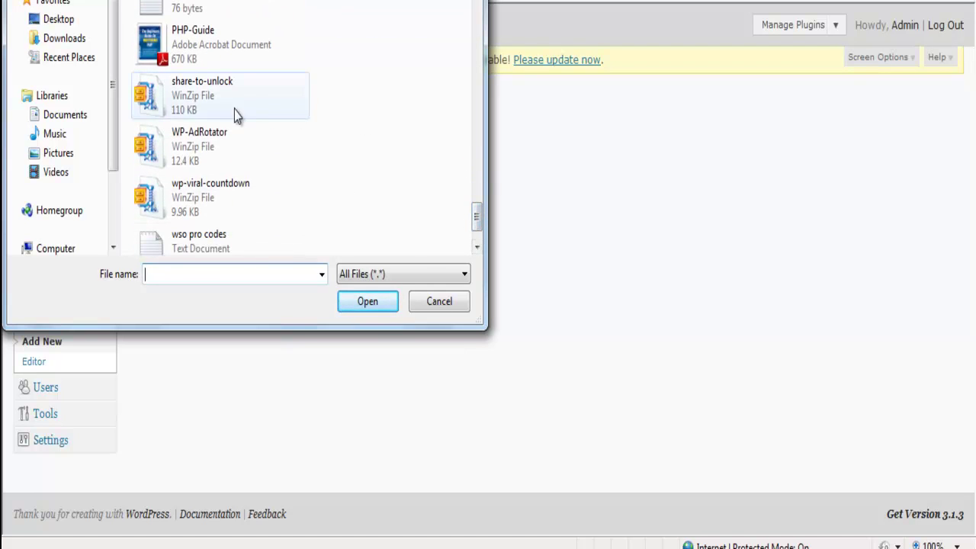
pyautogui.click(234, 110)
pyautogui.click(356, 306)
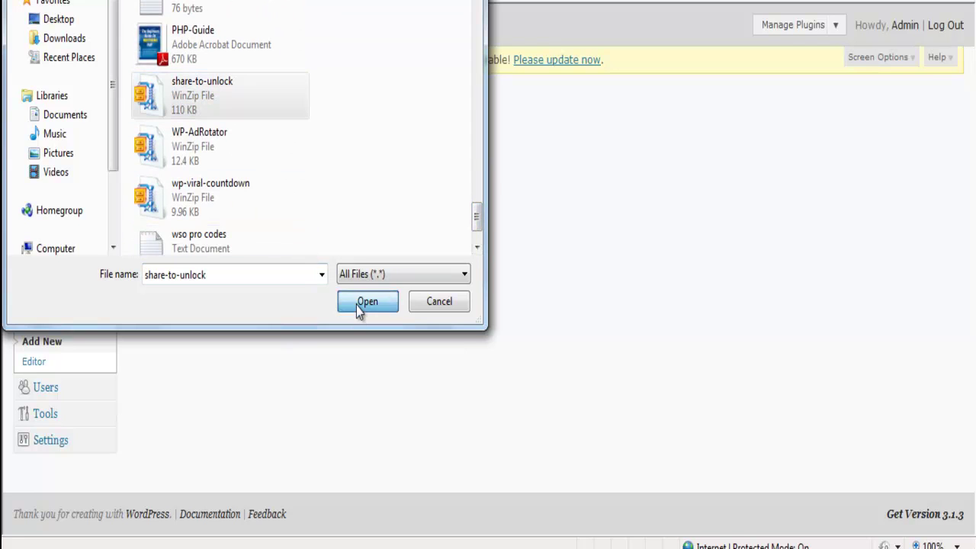
pyautogui.click(326, 252)
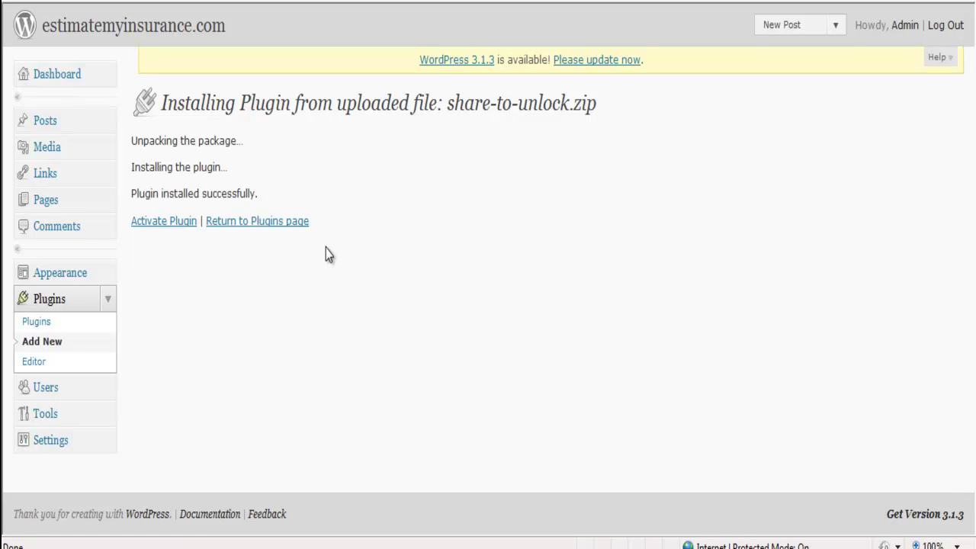
# Activate Share To Unlock, then paste and submit its Plugin License Code.
pyautogui.click(173, 227)
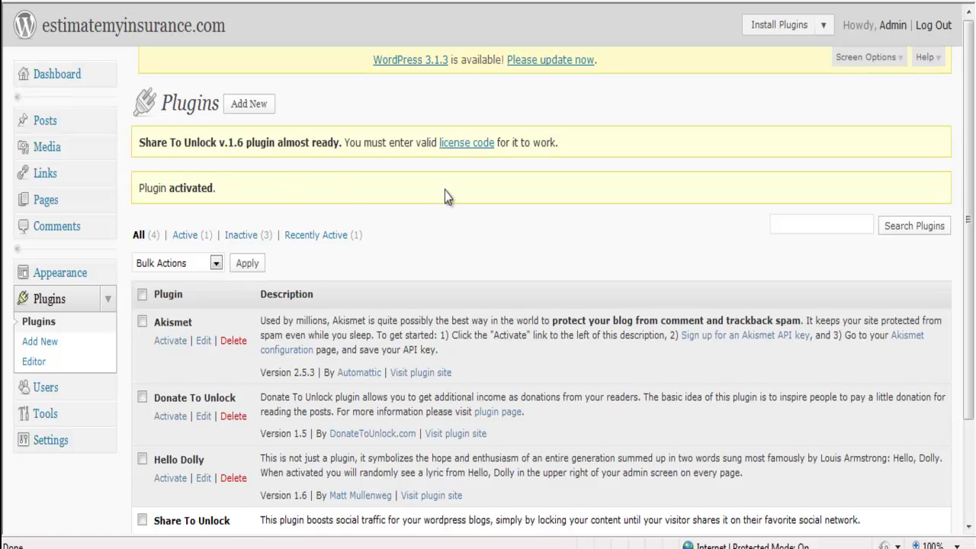
pyautogui.click(460, 145)
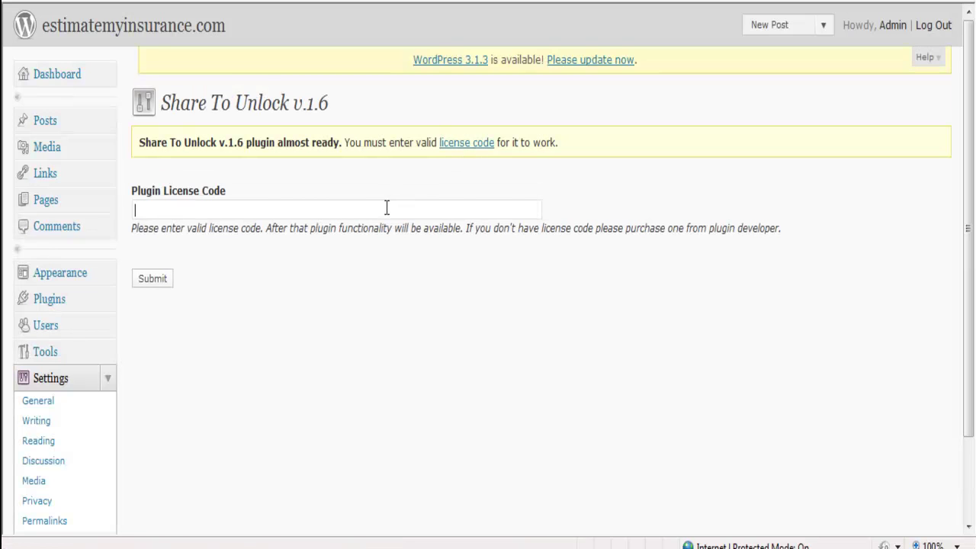
pyautogui.hotkey('ctrl', 'v')
pyautogui.click(155, 281)
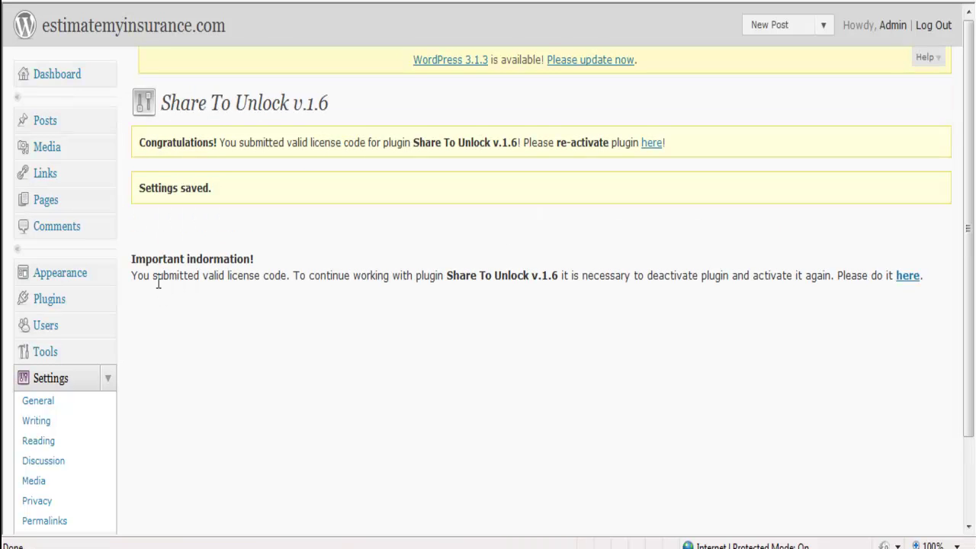
# Deactivate Share To Unlock in the plugins list and activate it again.
pyautogui.click(653, 144)
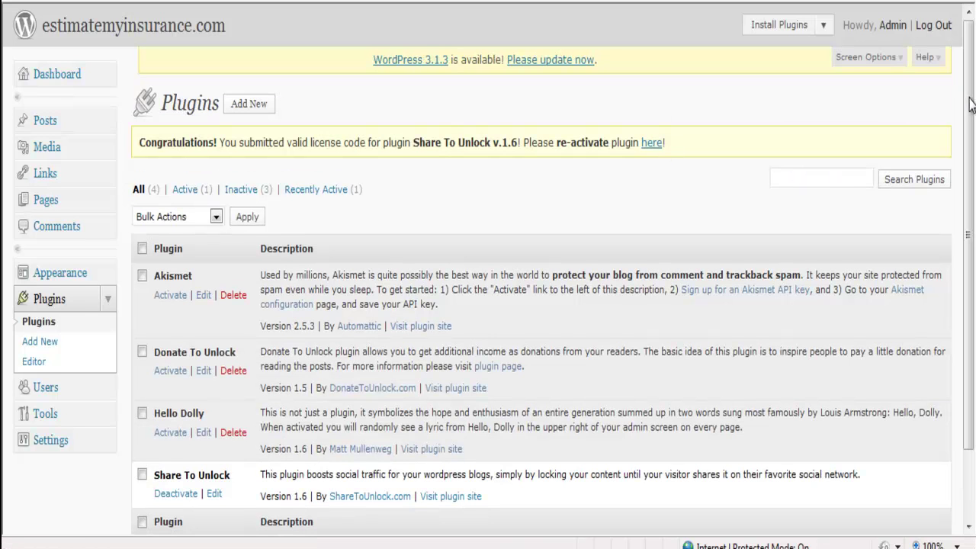
pyautogui.moveTo(970, 105); pyautogui.dragTo(971, 156)
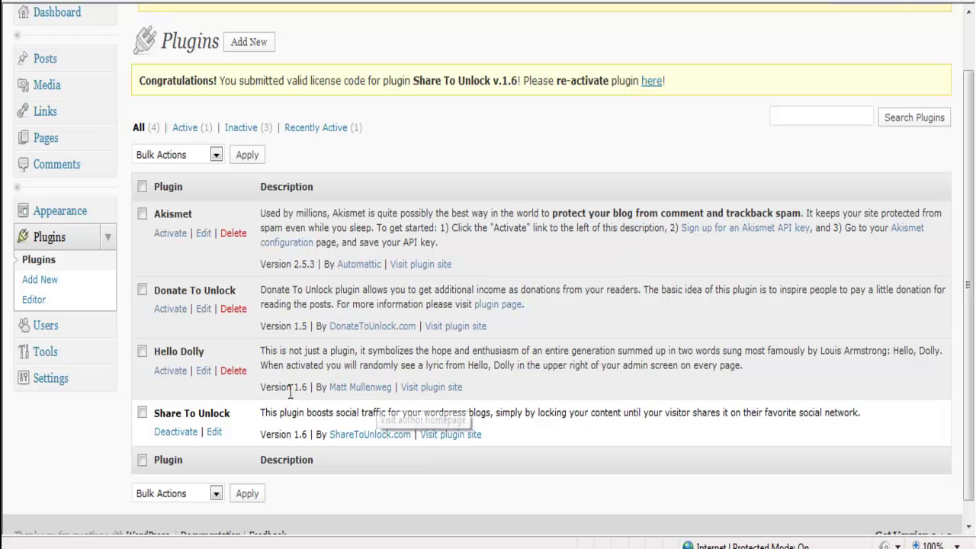
pyautogui.click(183, 441)
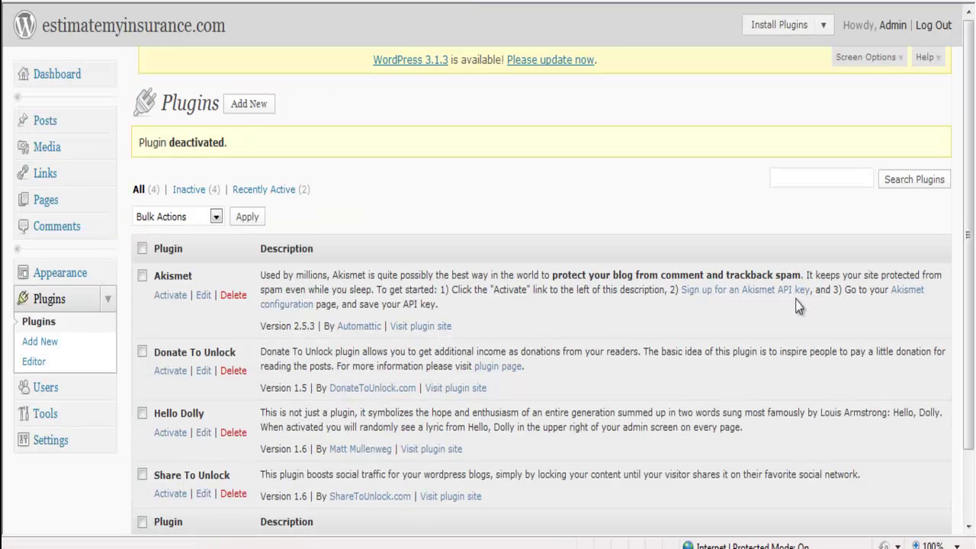
pyautogui.moveTo(972, 189); pyautogui.dragTo(967, 274)
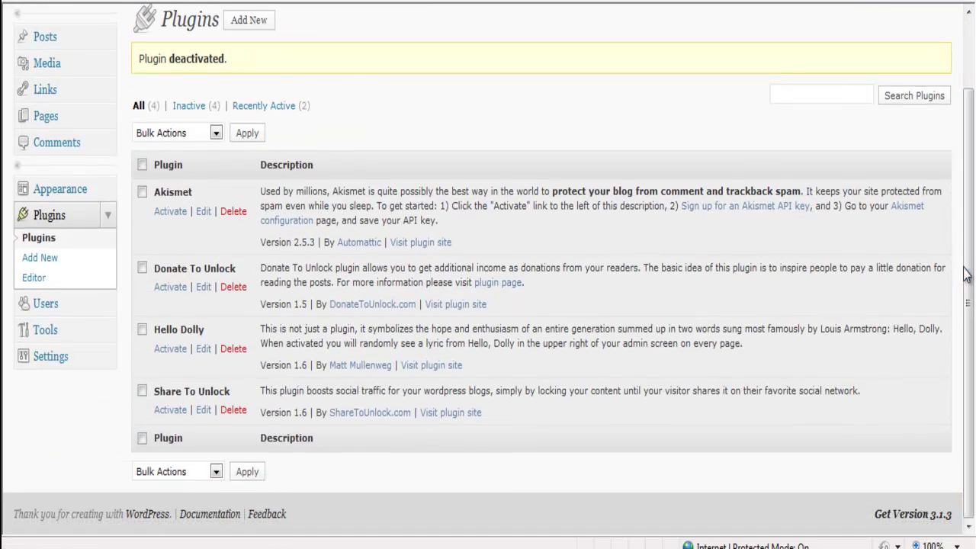
pyautogui.click(170, 412)
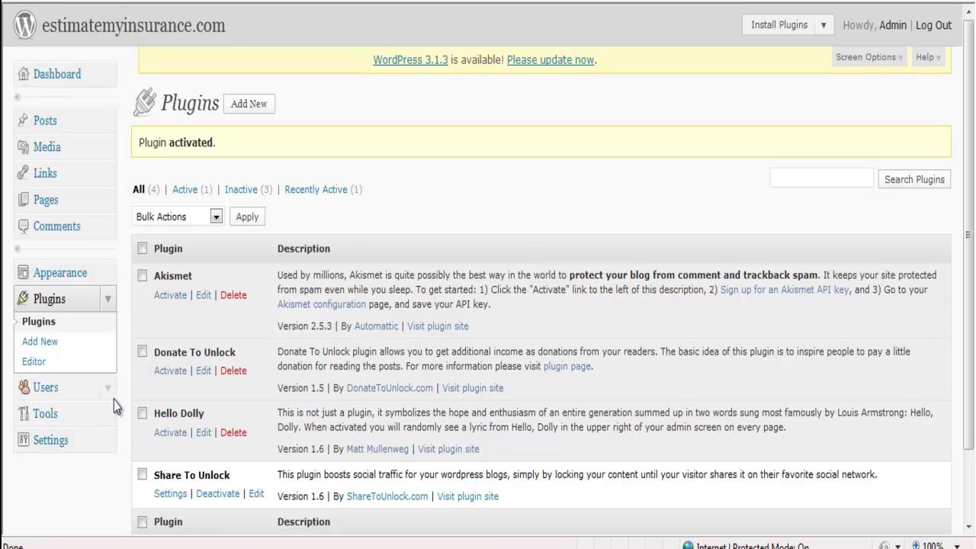
# Open Settings > Share To Unlock and view its Total Network Clicks statistics chart.
pyautogui.click(60, 446)
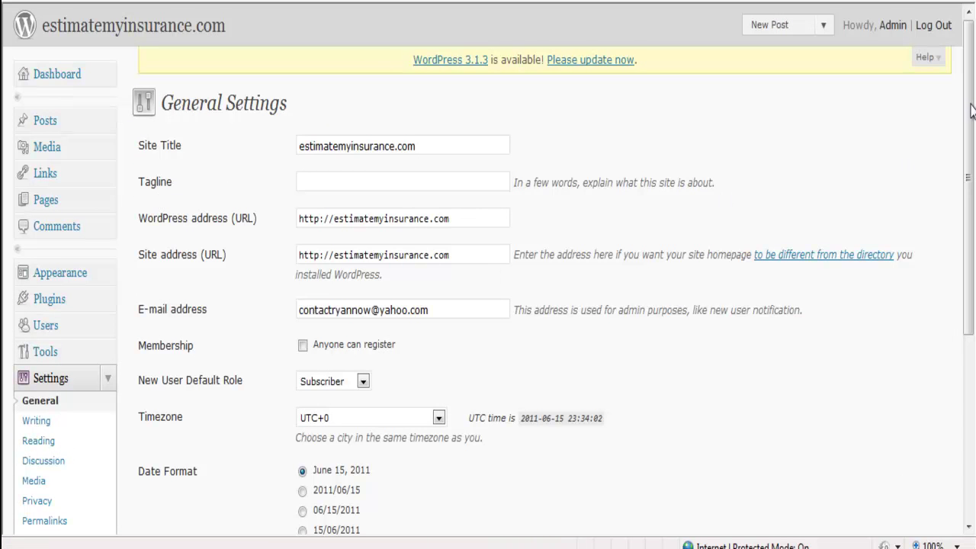
pyautogui.scroll(-3, 776, 191)
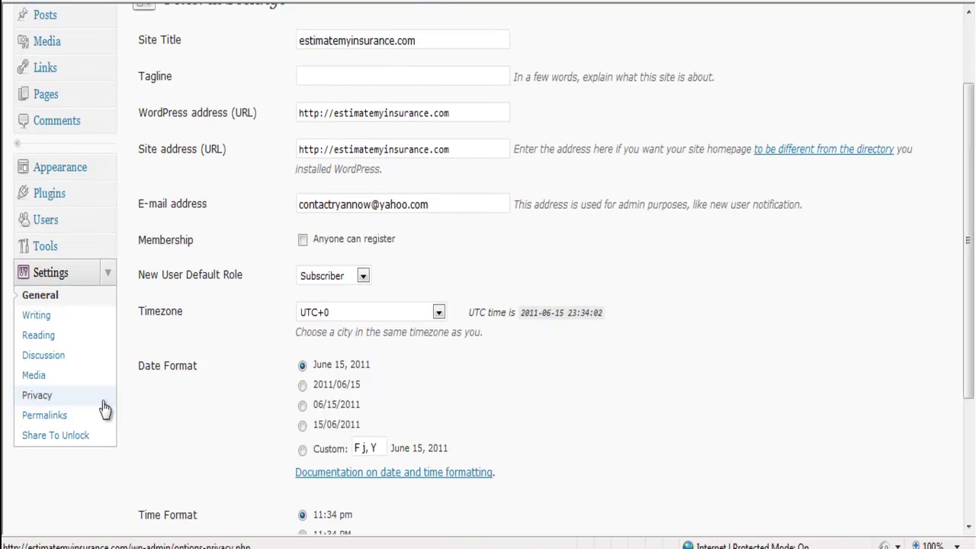
pyautogui.click(84, 436)
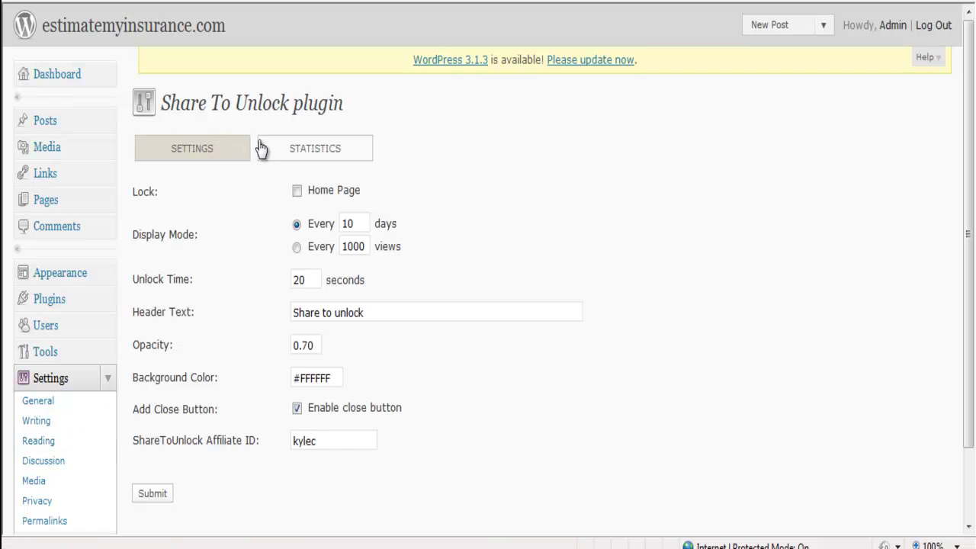
pyautogui.click(296, 152)
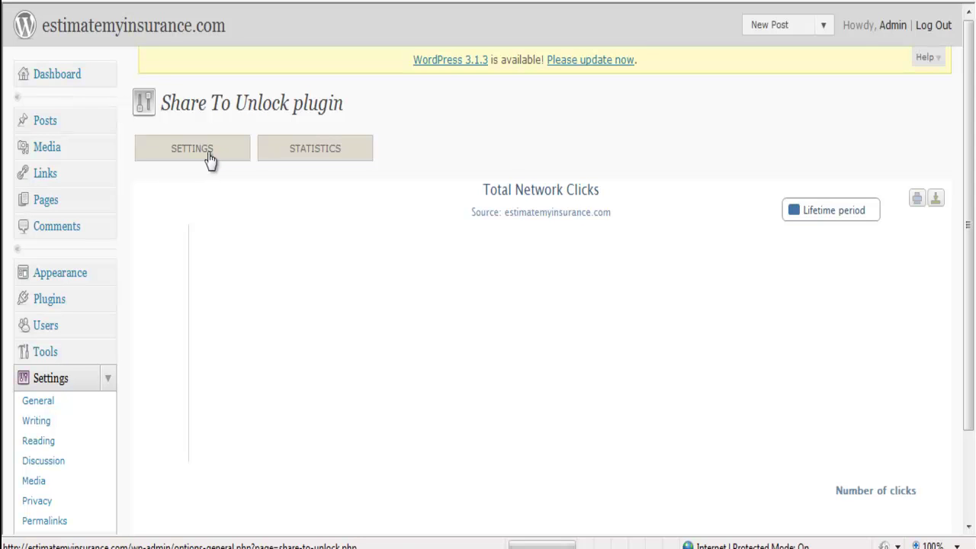
# Review the Share To Unlock SETTINGS tab, then go to the Posts list.
pyautogui.click(193, 149)
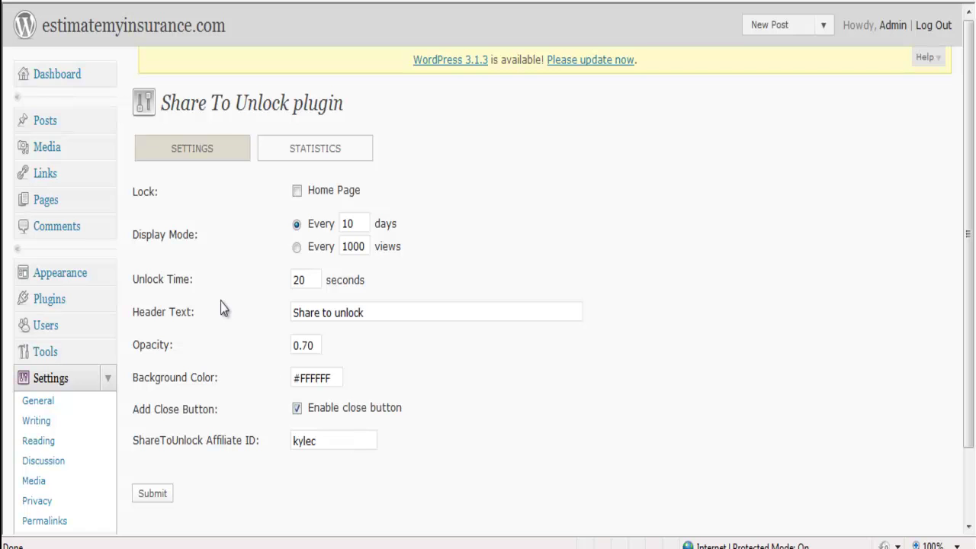
pyautogui.click(58, 127)
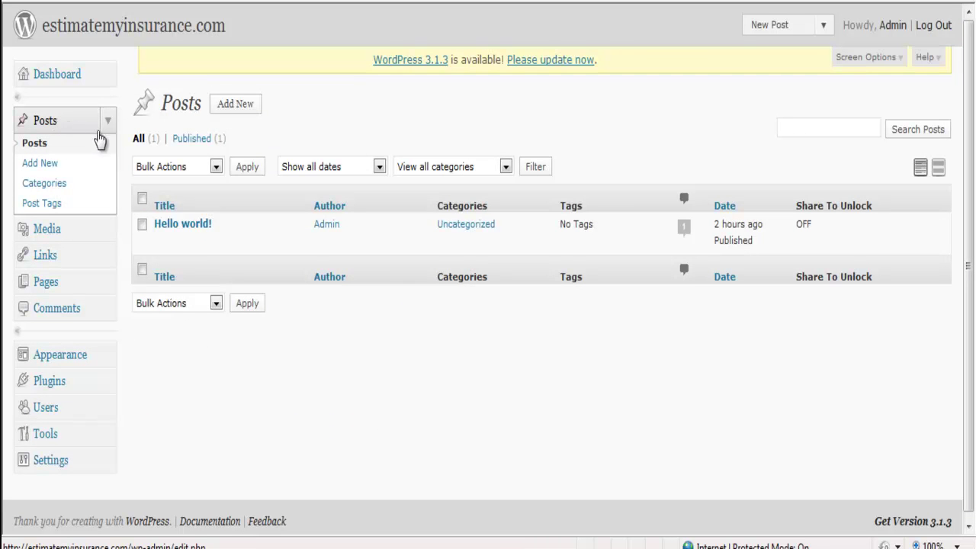
# Tick 'Activate Share To Unlock for this post/page' on Hello world! and update the post.
pyautogui.moveTo(163, 224)
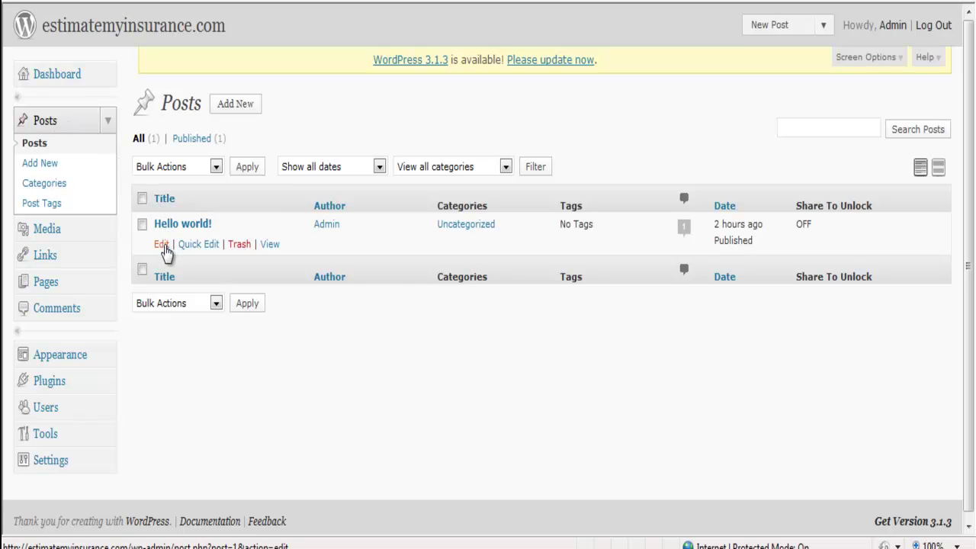
pyautogui.click(163, 245)
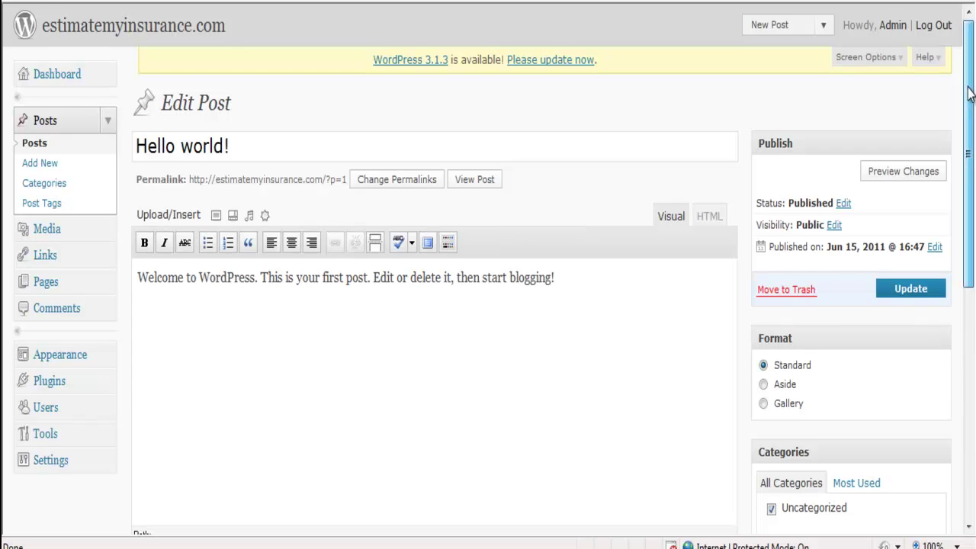
pyautogui.moveTo(969, 92); pyautogui.dragTo(973, 255)
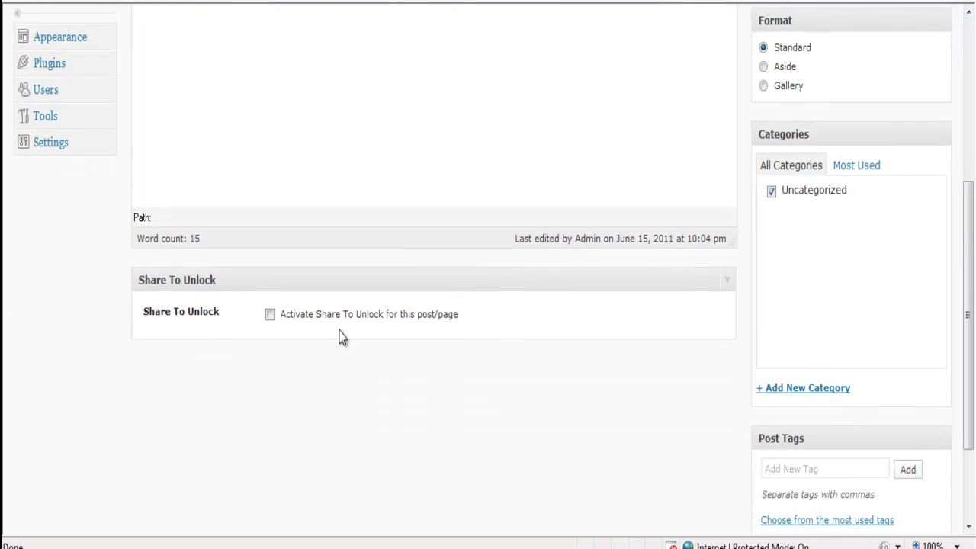
pyautogui.click(271, 315)
pyautogui.moveTo(970, 259); pyautogui.dragTo(962, 152)
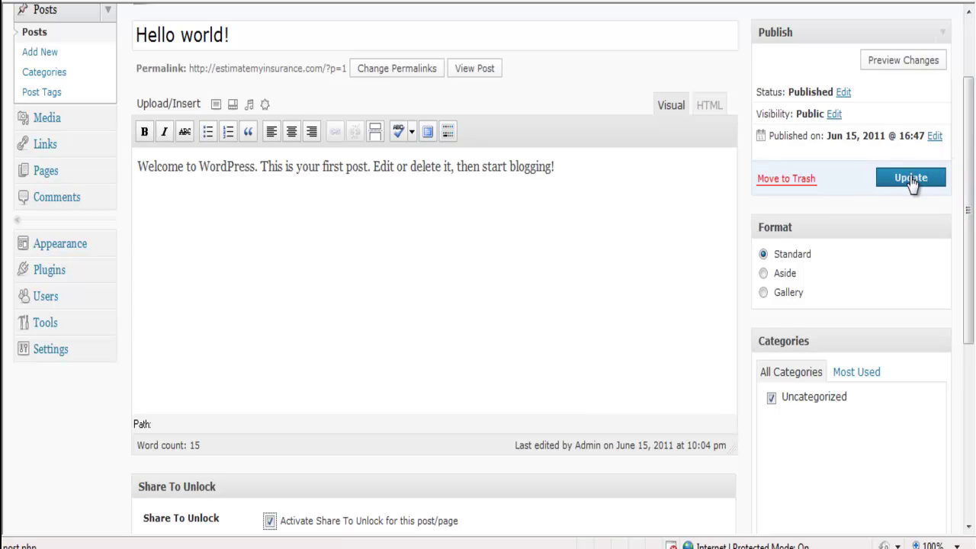
pyautogui.click(911, 180)
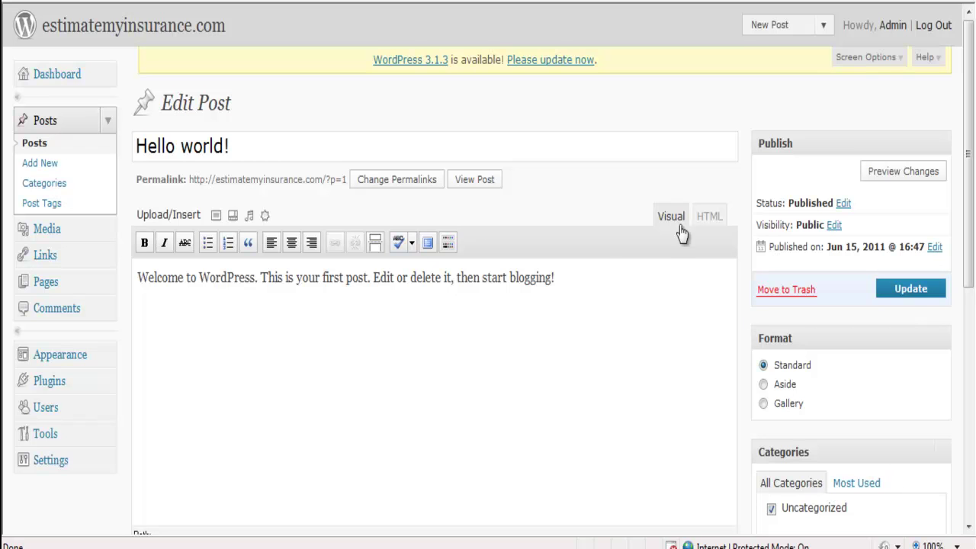
# Select both posts in the Posts list and open Bulk Edit for them.
pyautogui.click(36, 126)
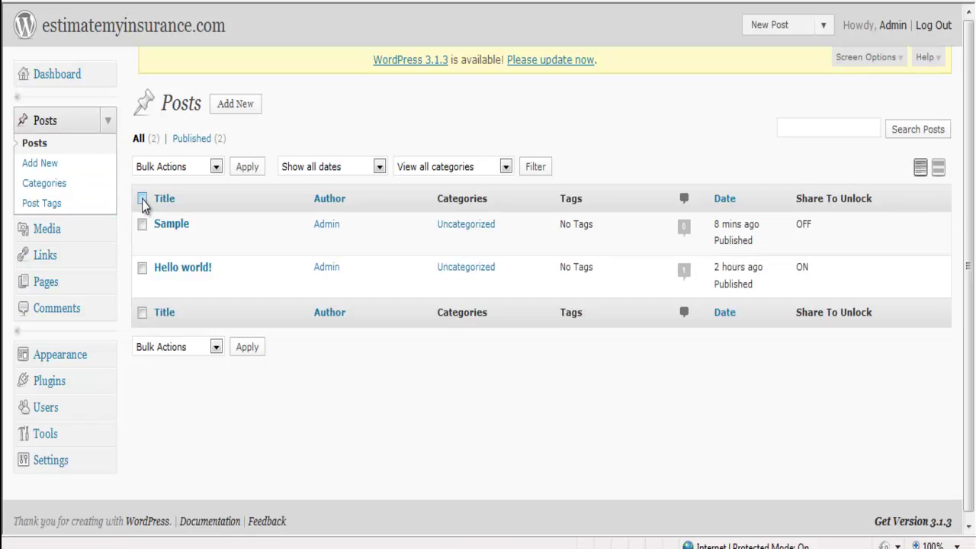
pyautogui.click(142, 199)
pyautogui.click(216, 167)
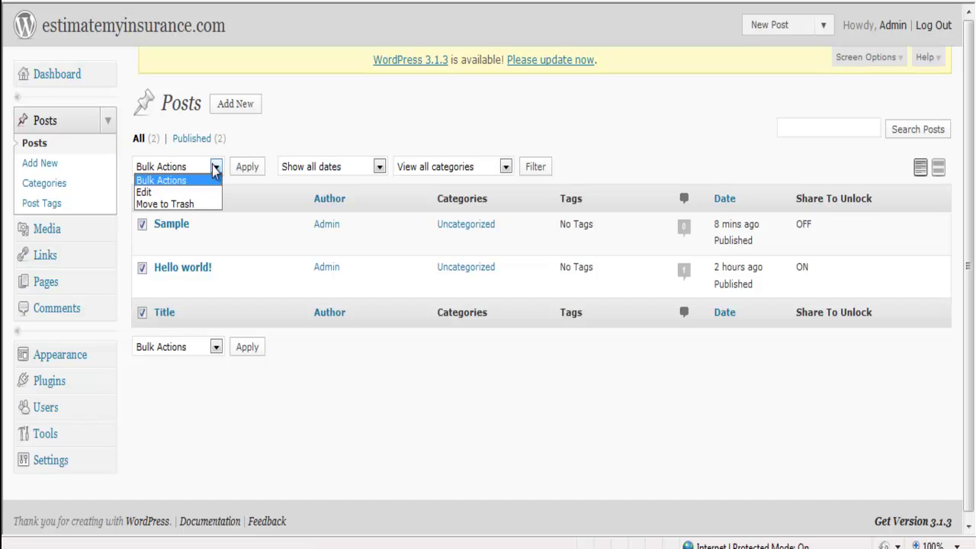
pyautogui.click(212, 182)
pyautogui.click(214, 168)
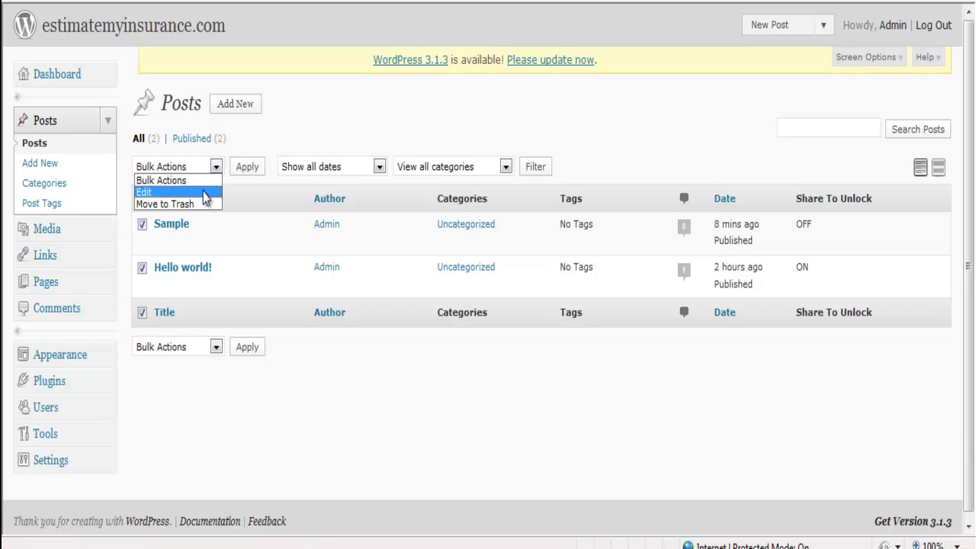
pyautogui.click(209, 190)
pyautogui.click(244, 169)
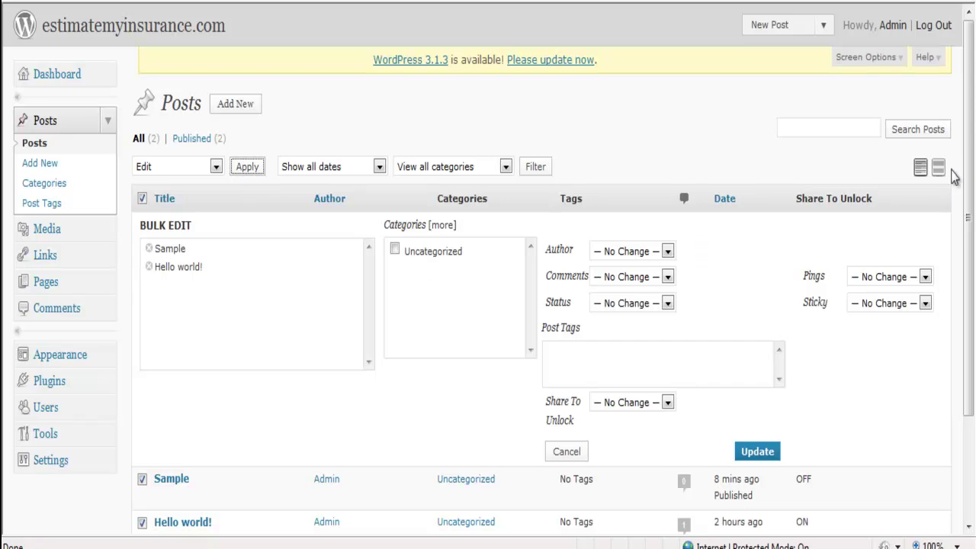
# Set Share To Unlock to Enable for Sample and Hello world! and apply the update.
pyautogui.moveTo(970, 134); pyautogui.dragTo(970, 233)
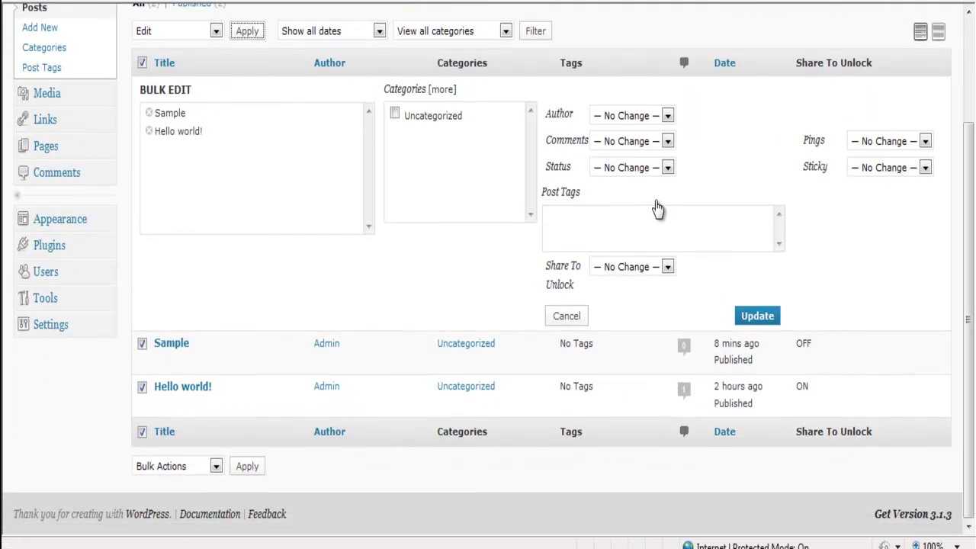
pyautogui.click(142, 344)
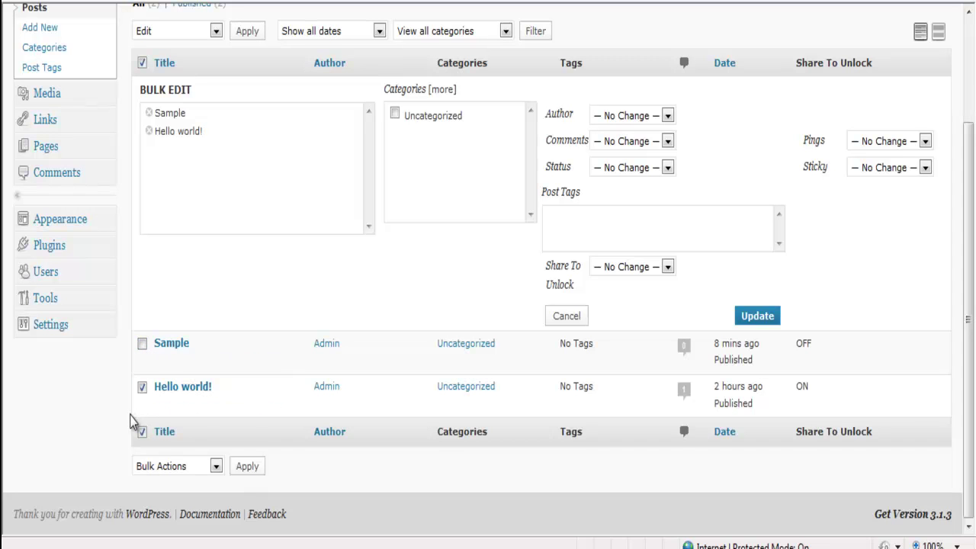
pyautogui.click(143, 345)
pyautogui.click(668, 268)
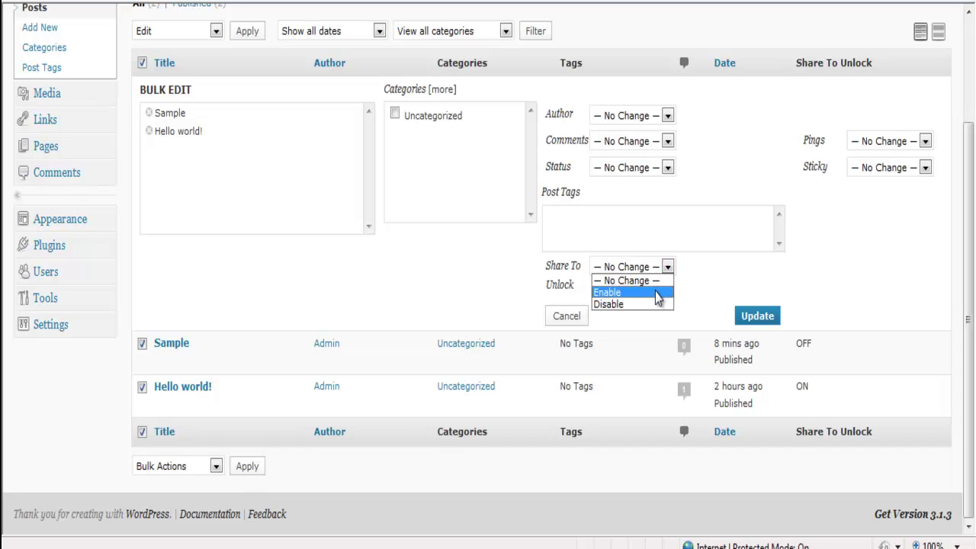
pyautogui.click(656, 295)
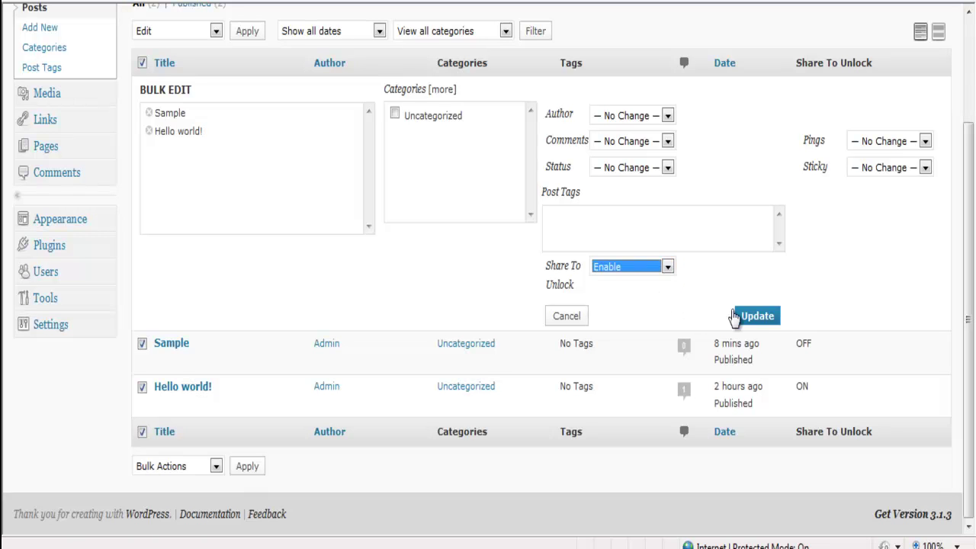
pyautogui.click(755, 319)
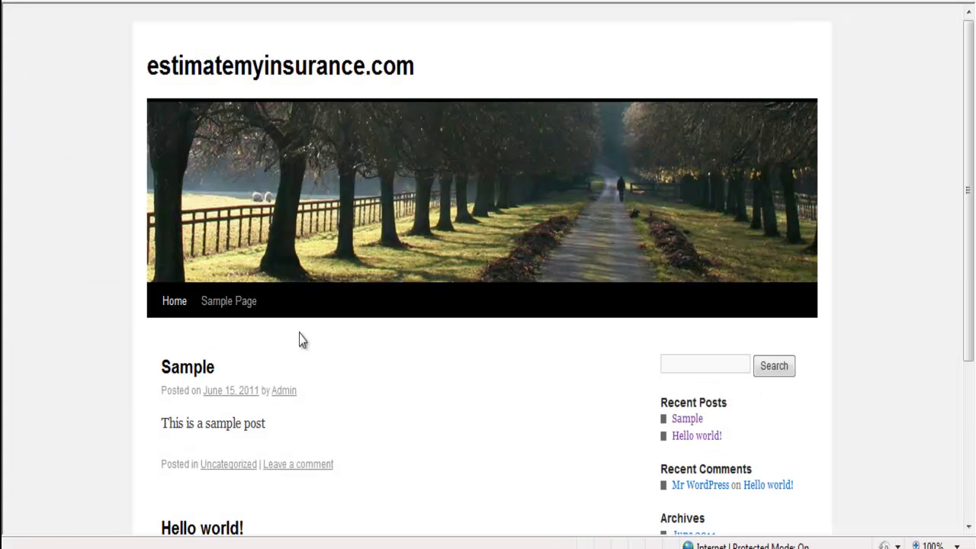
# Open the Sample post from the site's front page to display the Share to unlock overlay.
pyautogui.click(189, 375)
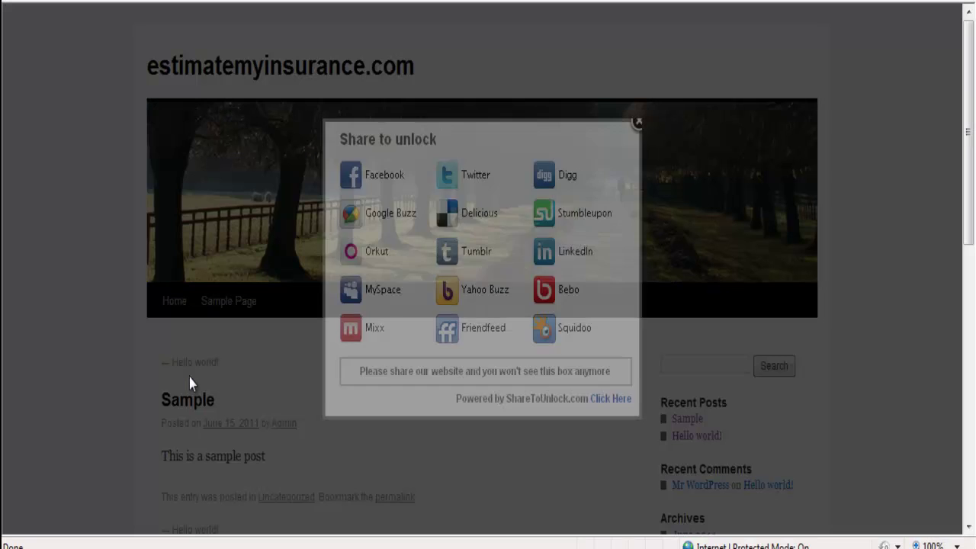